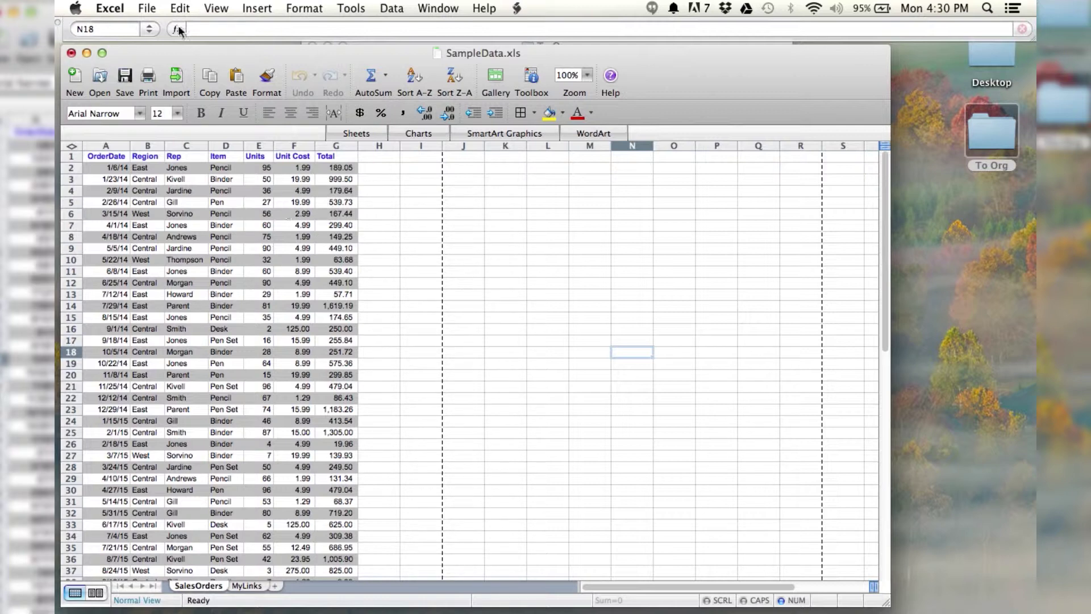
Open the File menu for the SampleData workbook.
click(147, 10)
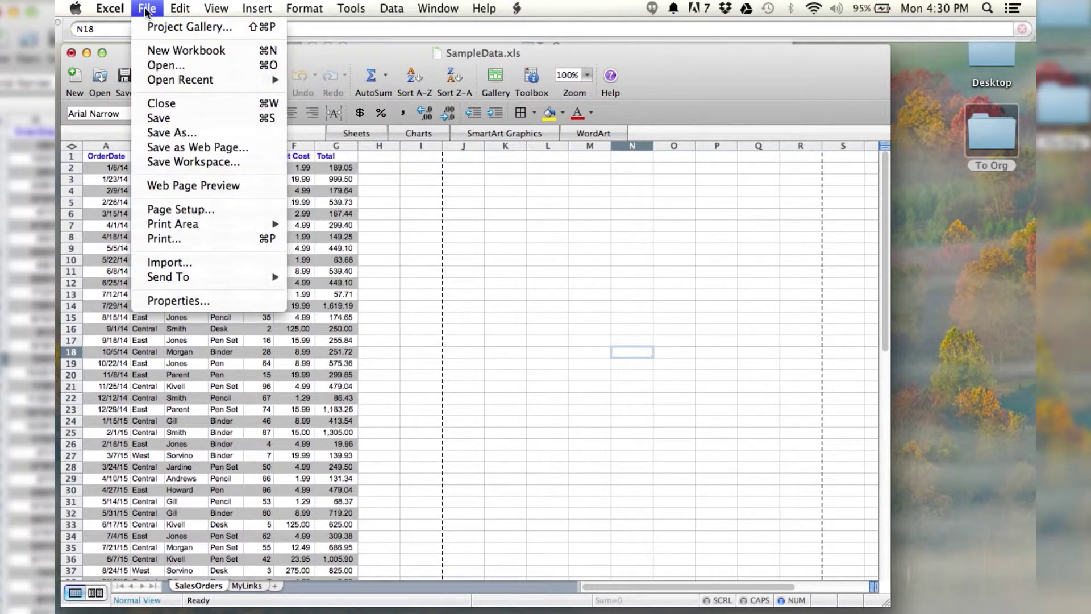
Start Save As into the To Org folder and show the file format list.
click(160, 134)
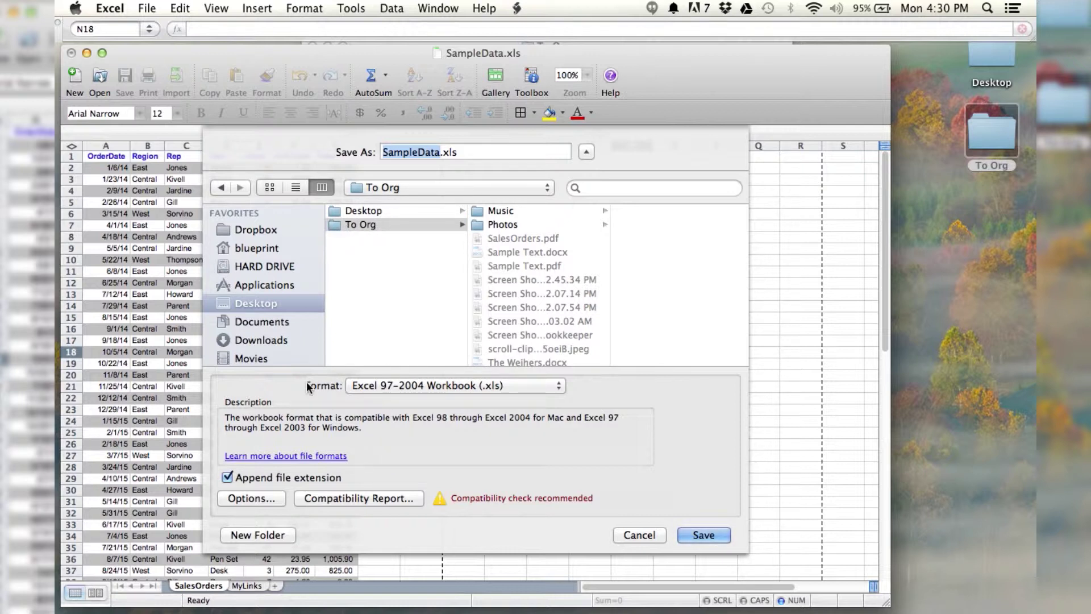
click(367, 386)
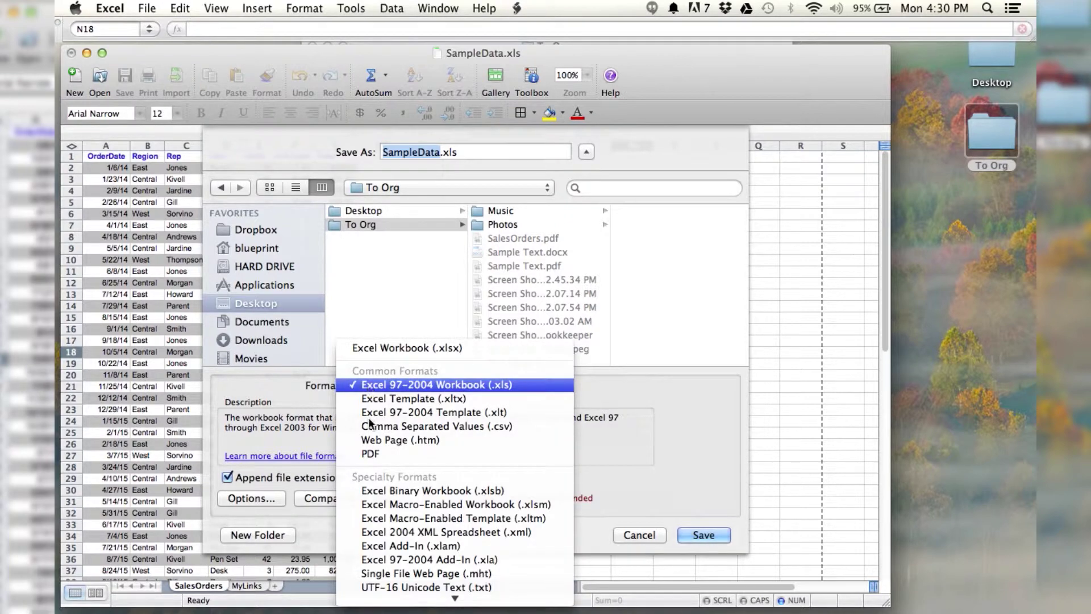
Pick PDF as the output format, making the file SampleData.pdf.
click(367, 456)
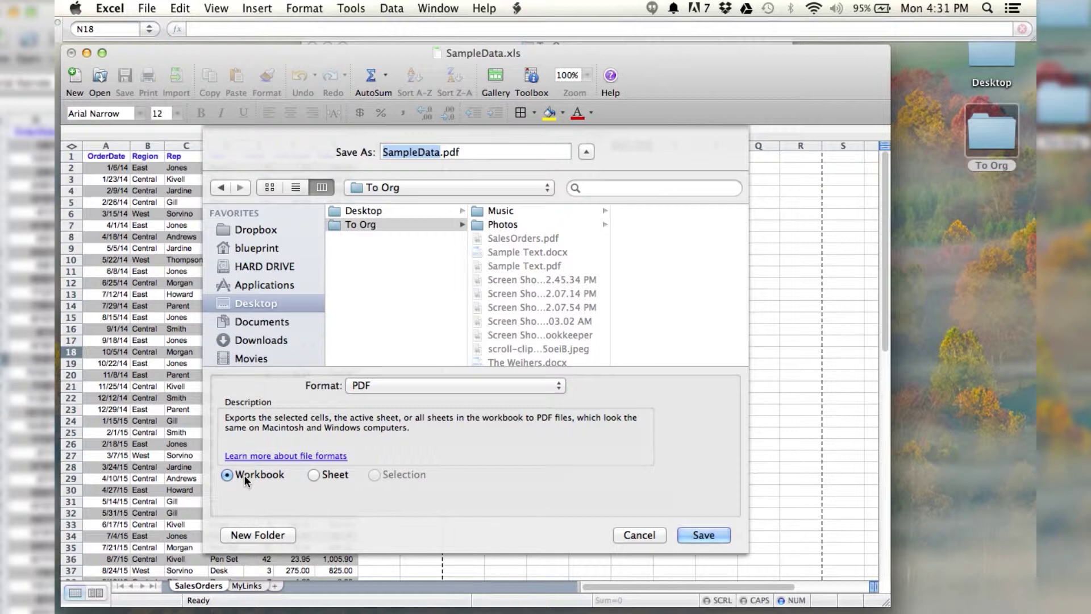
Save only the SalesOrders sheet as SalesOrders.pdf in To Org, replacing the old copy.
click(316, 474)
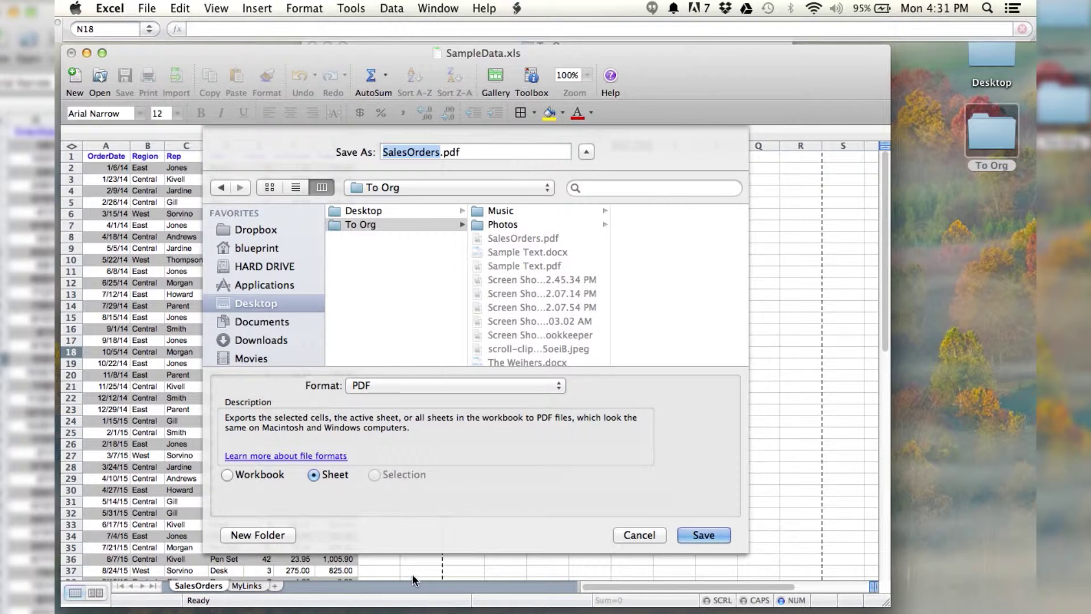
click(698, 534)
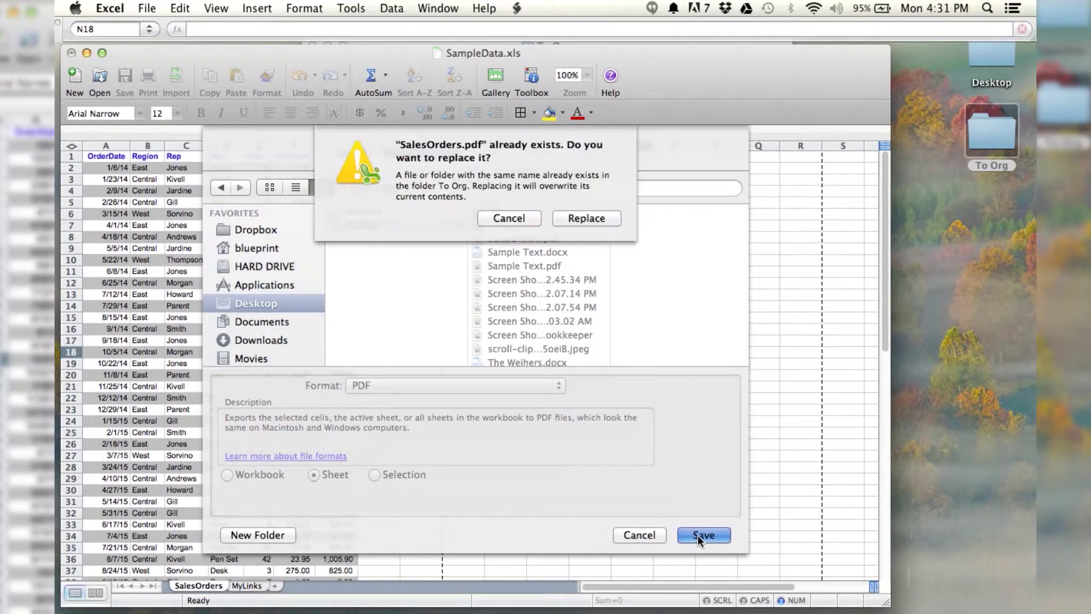
click(586, 214)
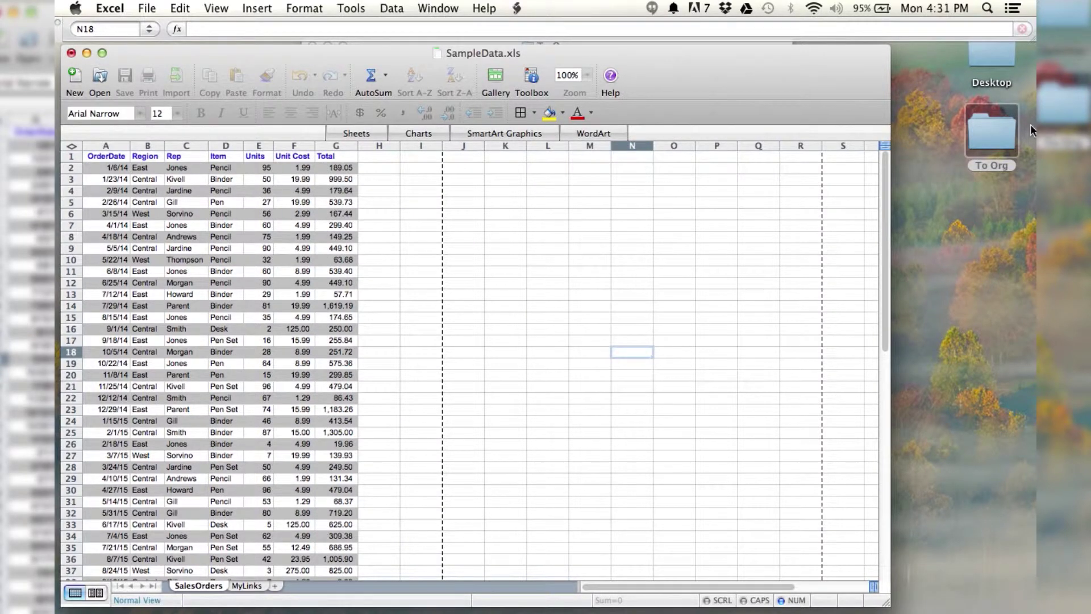
Open SalesOrders.pdf from the To Org folder in Preview.
click(987, 135)
double_click(986, 136)
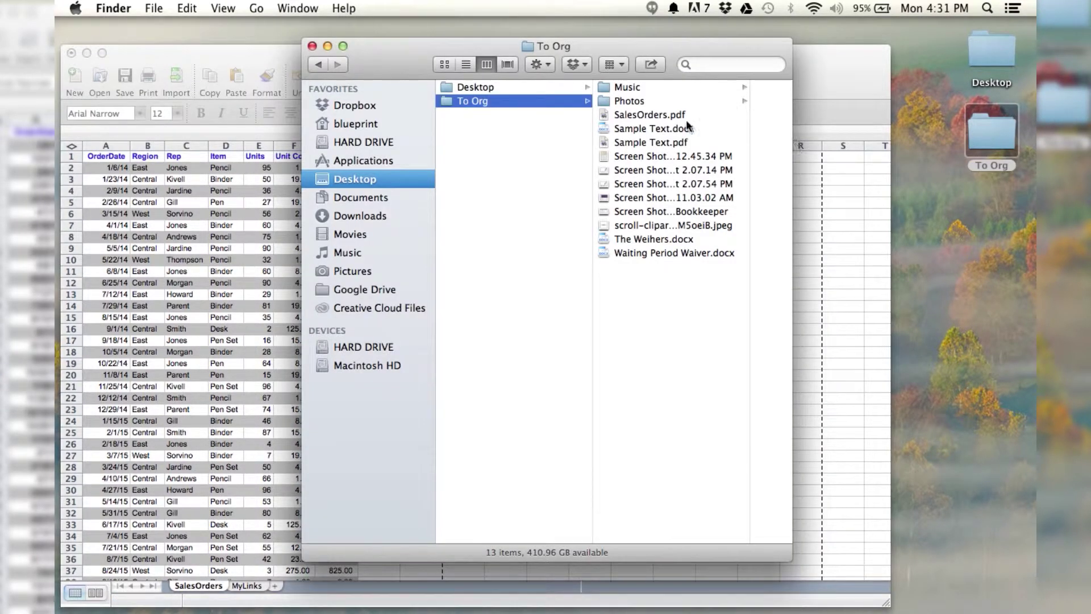
click(655, 114)
double_click(532, 116)
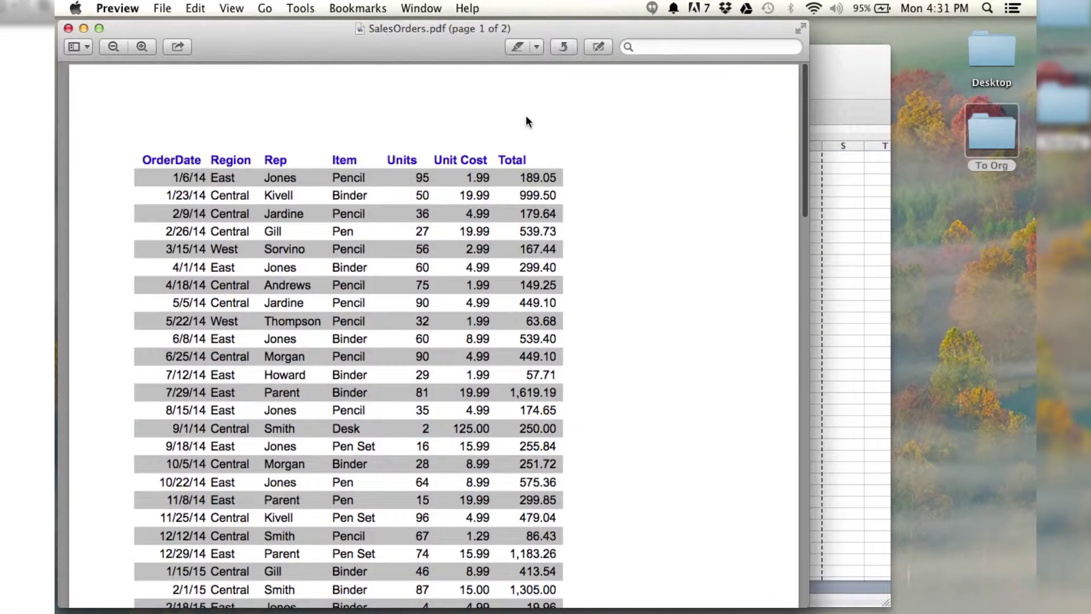
scroll(400, 199, down, 5)
scroll(400, 199, down, 5)
scroll(399, 198, down, 5)
scroll(400, 198, down, 5)
scroll(400, 199, down, 5)
scroll(400, 199, down, 3)
scroll(399, 199, down, 1)
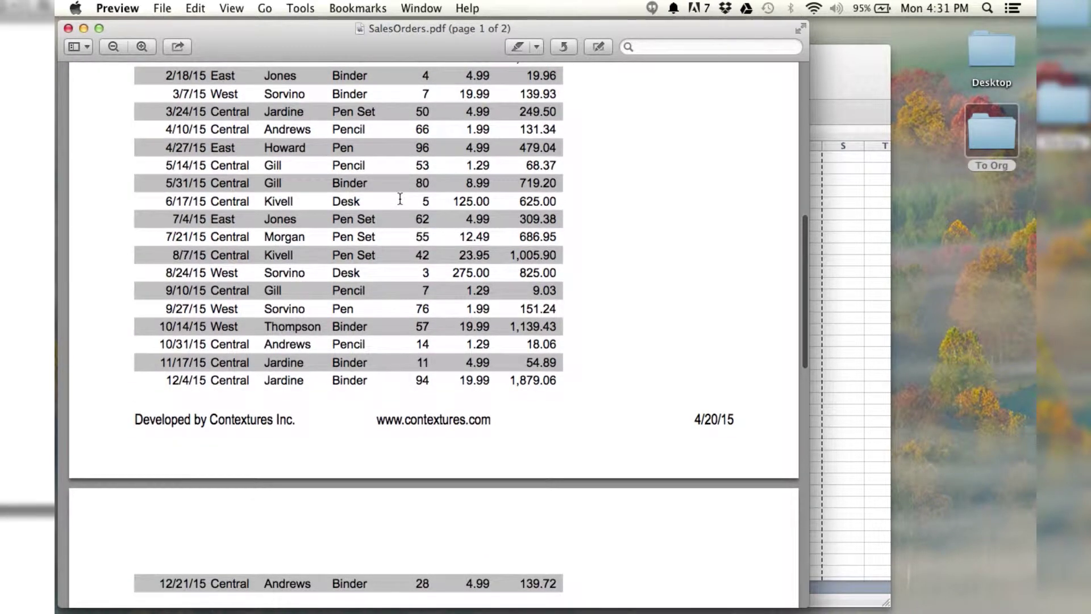
scroll(400, 198, up, 5)
scroll(399, 199, up, 5)
scroll(399, 199, up, 5)
scroll(400, 199, up, 2)
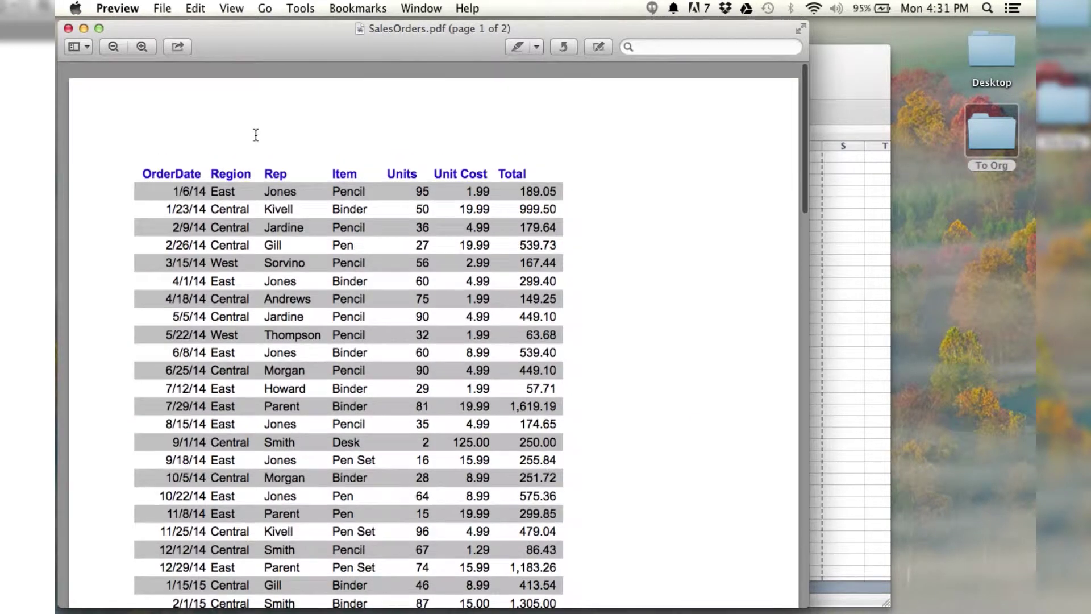
key(super+q)
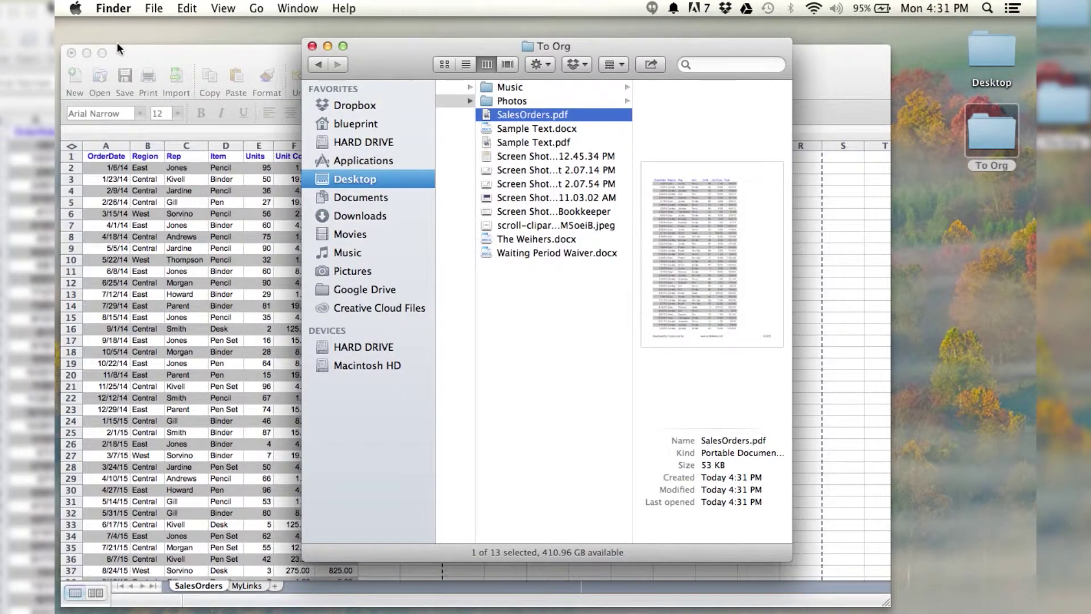
Bring the SampleData workbook's SalesOrders sheet back to the front.
click(179, 54)
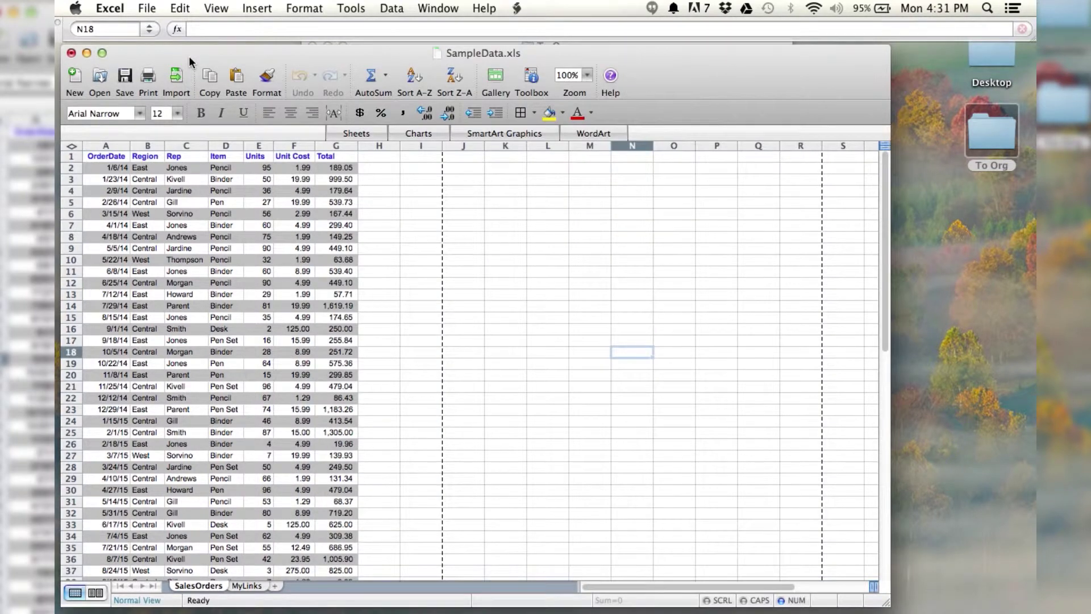